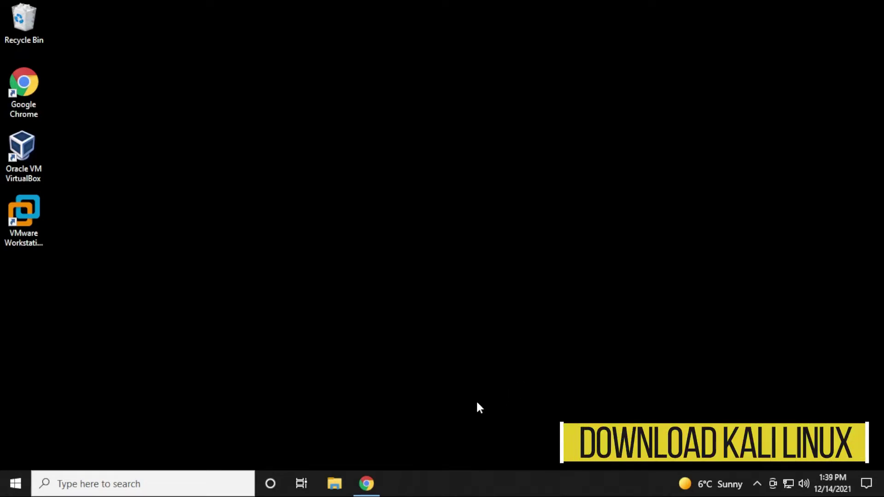
# Download the 64-bit Kali Linux 2021.4 Installer ISO from kali.org's Bare Metal downloads.
pyautogui.click(367, 483)
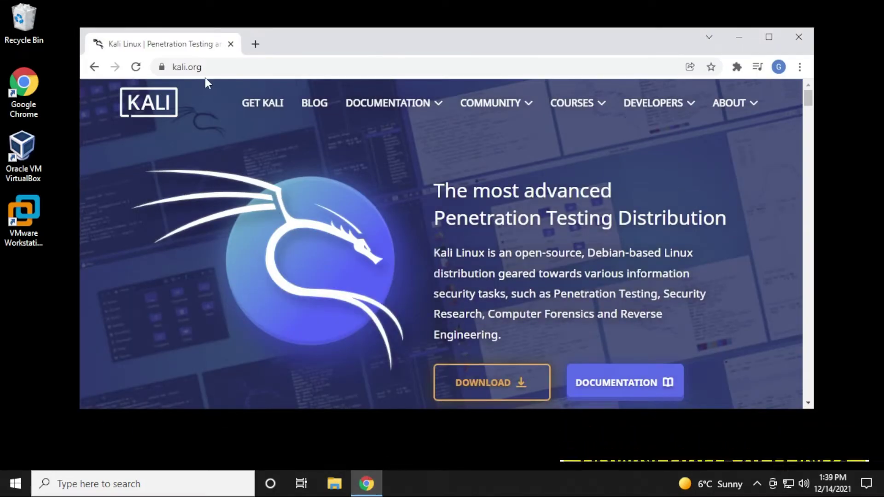
pyautogui.click(484, 382)
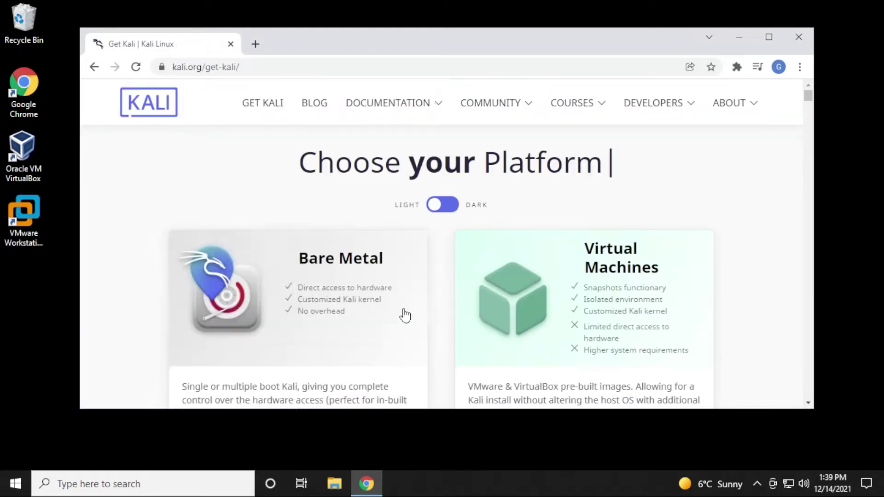
pyautogui.click(340, 260)
pyautogui.scroll(-5, 341, 260)
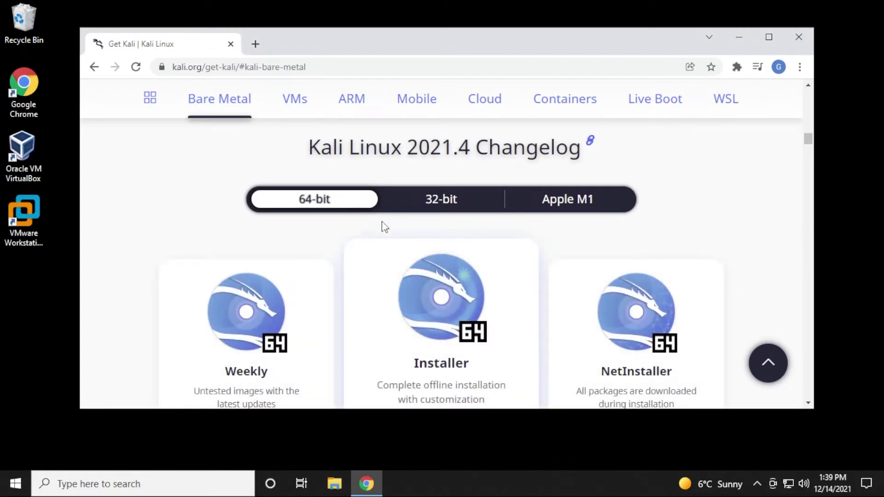
pyautogui.scroll(-1, 384, 232)
pyautogui.scroll(-1, 387, 249)
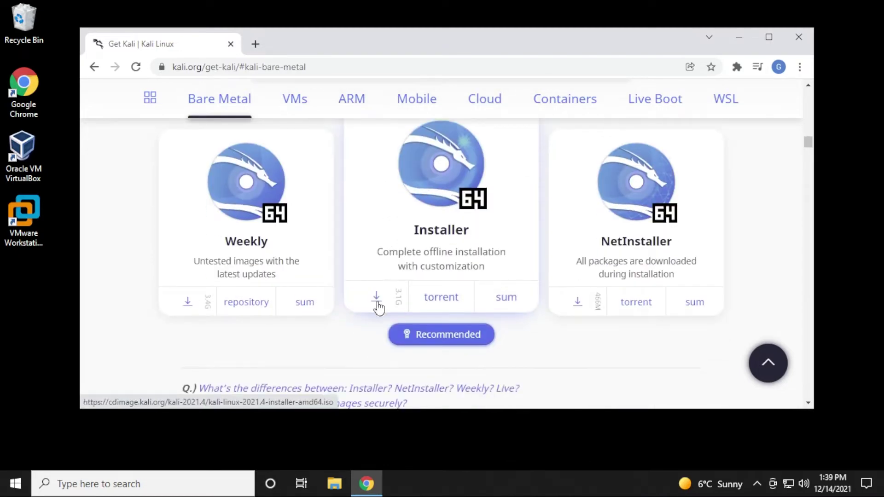
pyautogui.click(376, 302)
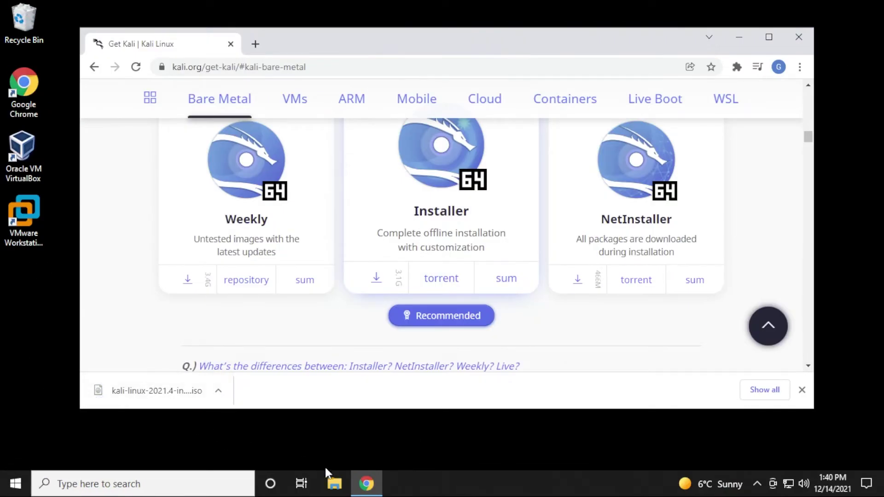
pyautogui.click(334, 485)
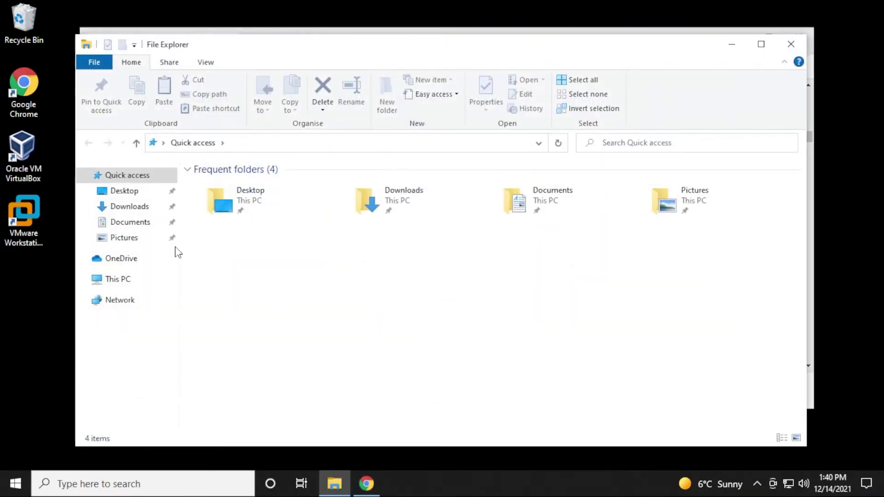
# Check the Kali ISO in Downloads, close Chrome, and search Windows for 'hyper'.
pyautogui.click(138, 206)
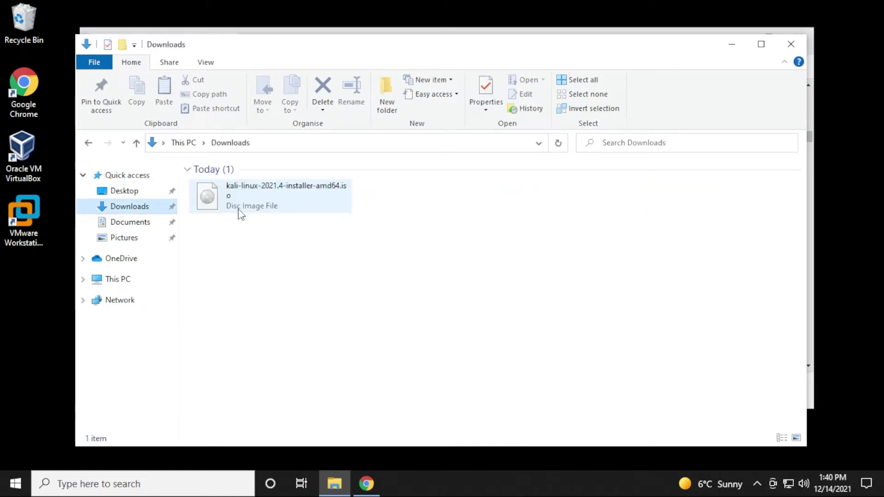
pyautogui.click(731, 45)
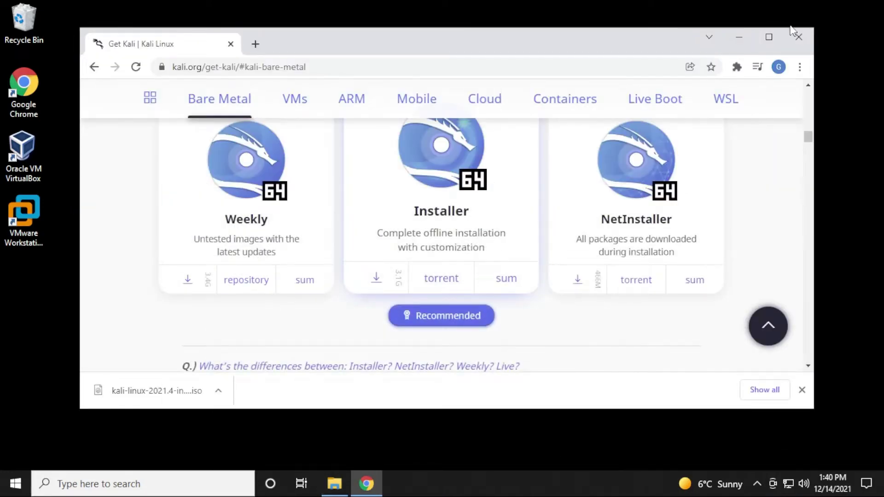
pyautogui.click(797, 36)
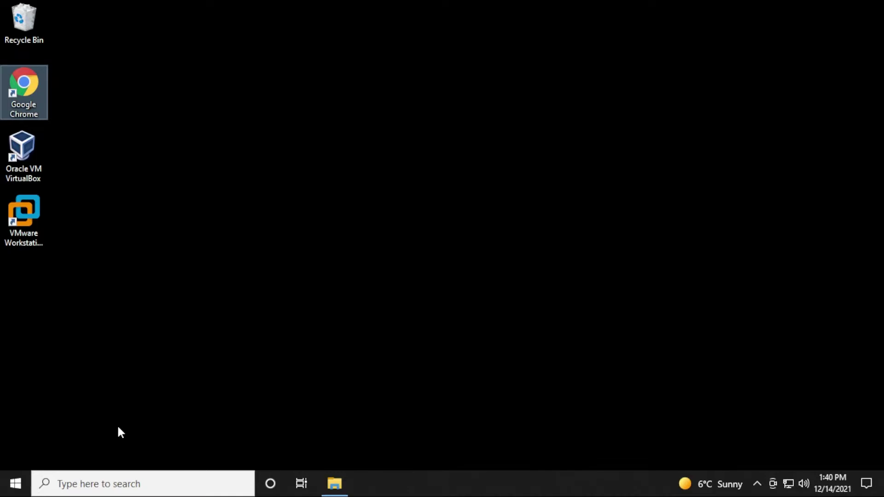
pyautogui.click(67, 485)
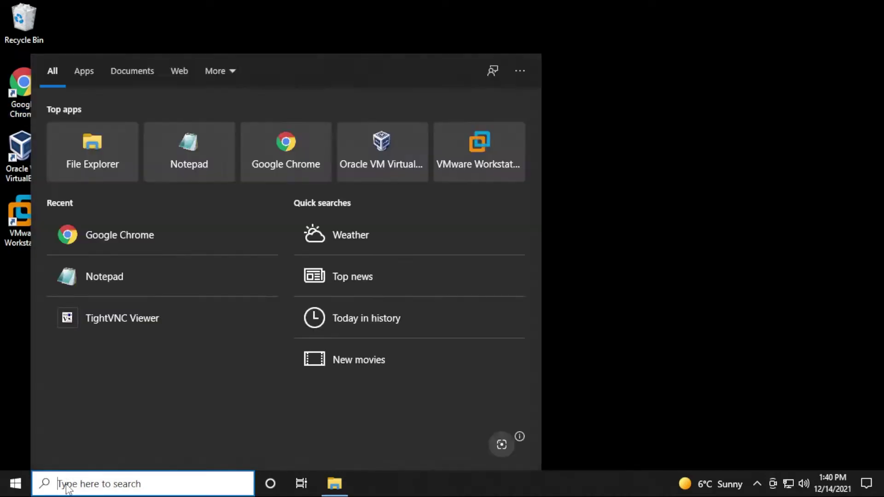
pyautogui.write('hyper')
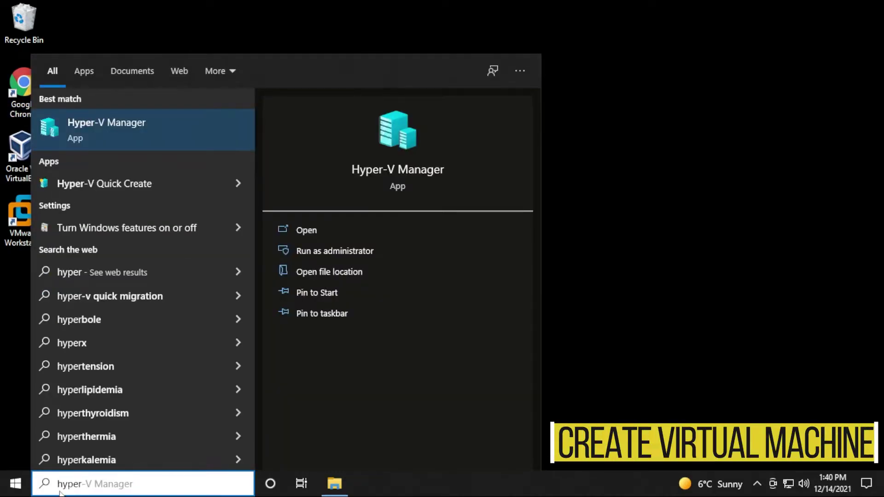
# Launch Hyper-V Manager and start a new virtual machine named Kali on GEEKRAR.
pyautogui.click(155, 149)
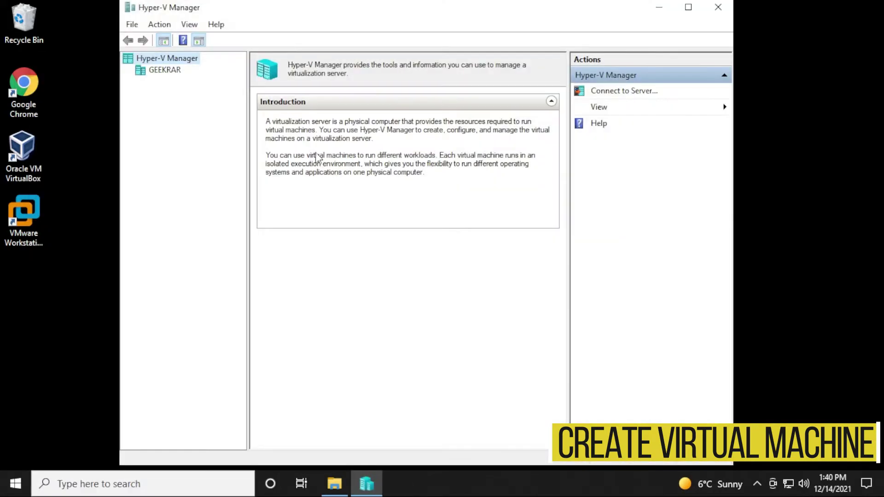
pyautogui.click(163, 71)
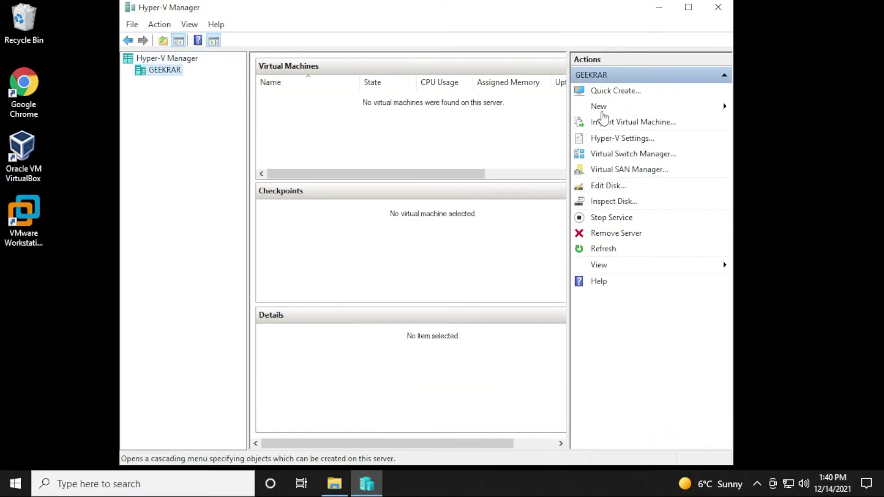
pyautogui.click(634, 107)
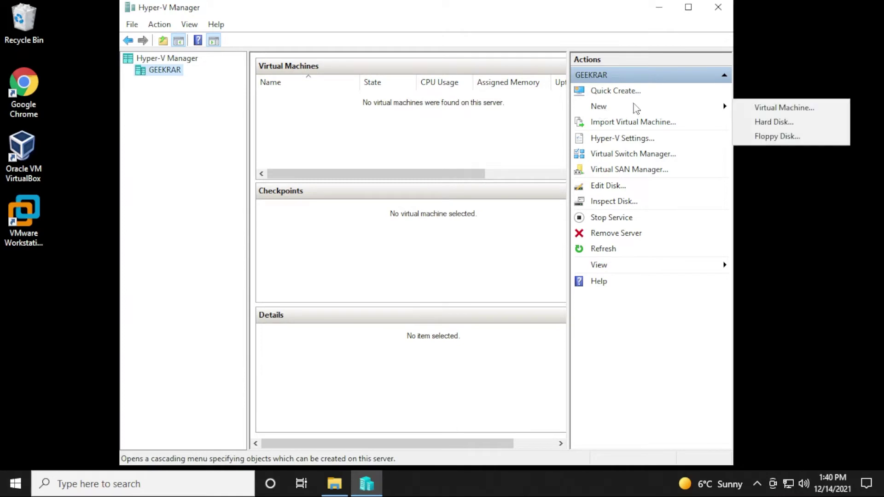
pyautogui.click(769, 110)
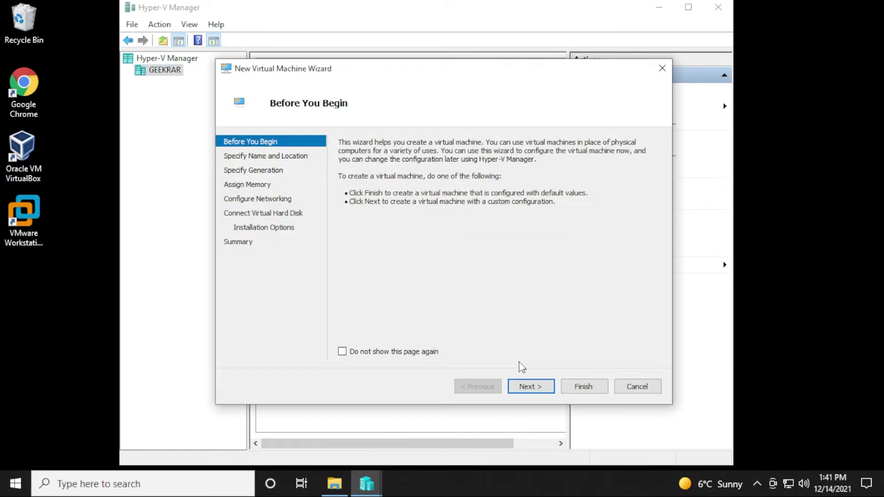
pyautogui.click(531, 387)
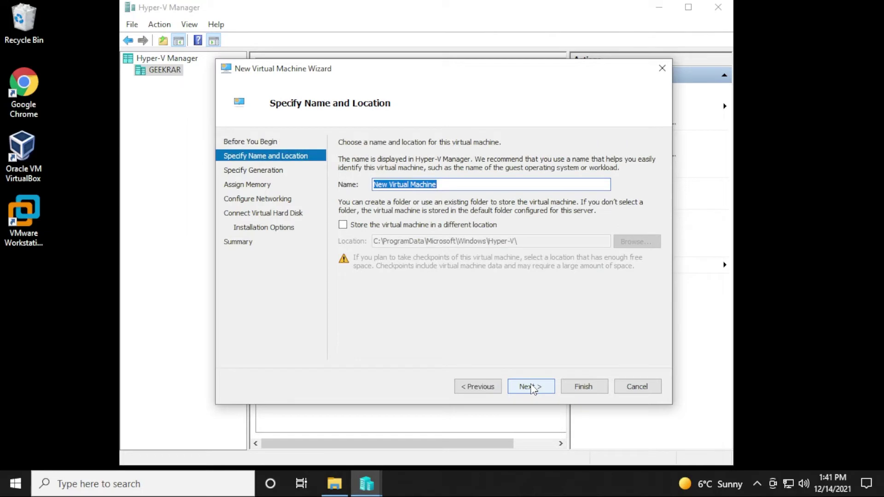
pyautogui.write('Kali')
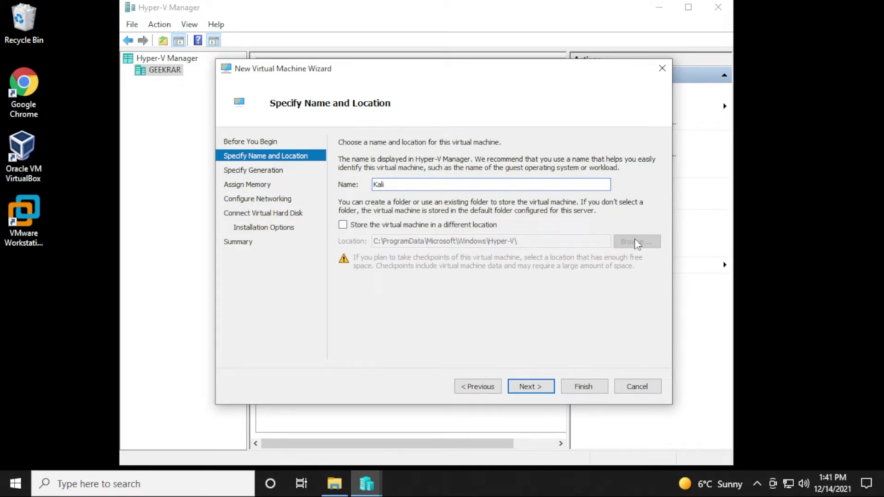
# Keep Generation 1 and set 2048 MB startup memory with dynamic memory off.
pyautogui.click(527, 388)
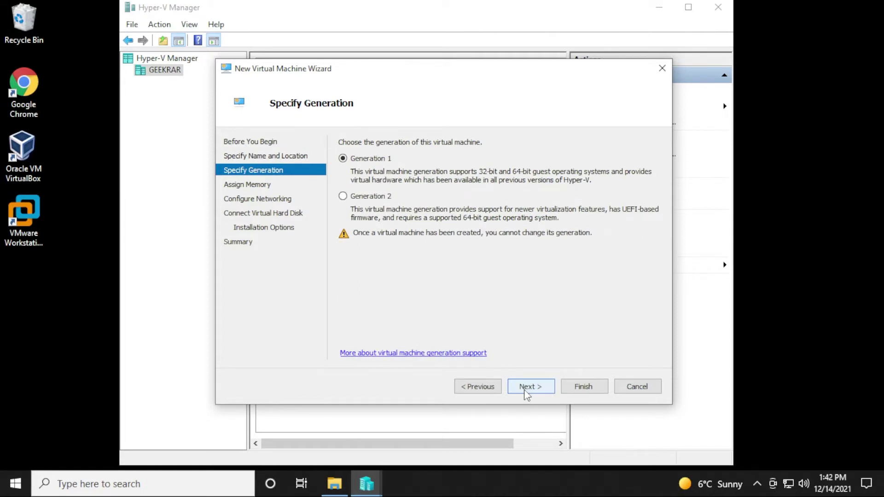
pyautogui.click(527, 392)
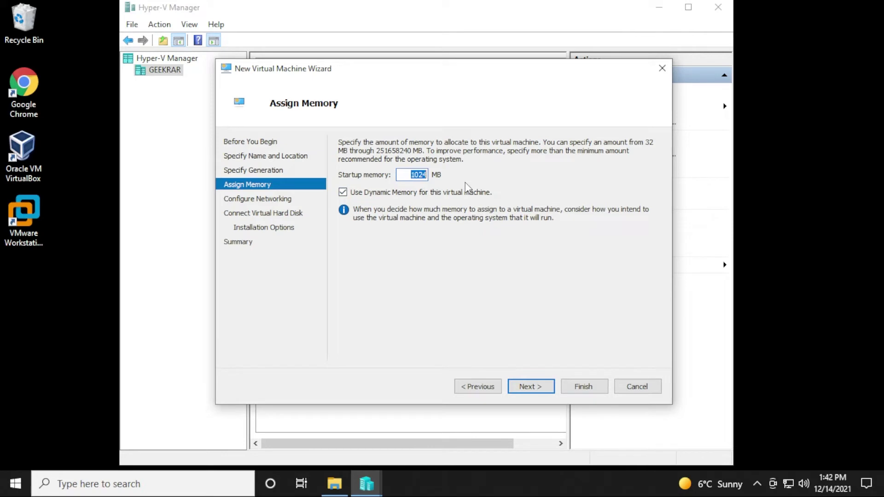
pyautogui.write('20')
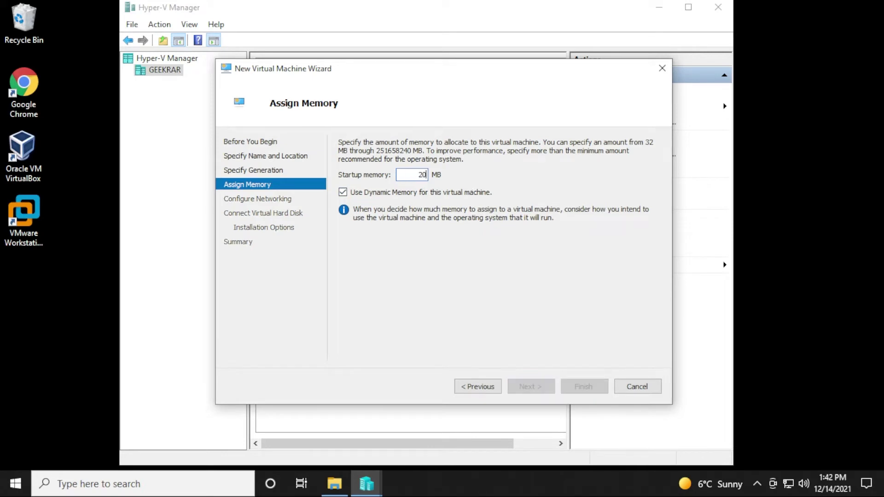
pyautogui.write('48')
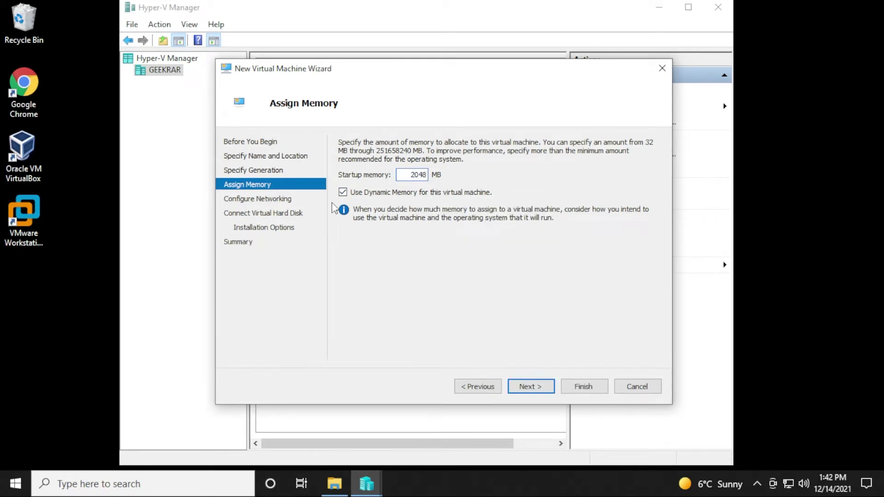
pyautogui.click(368, 195)
# Connect the Kali VM's network adapter to the Default Switch.
pyautogui.click(526, 386)
pyautogui.click(480, 170)
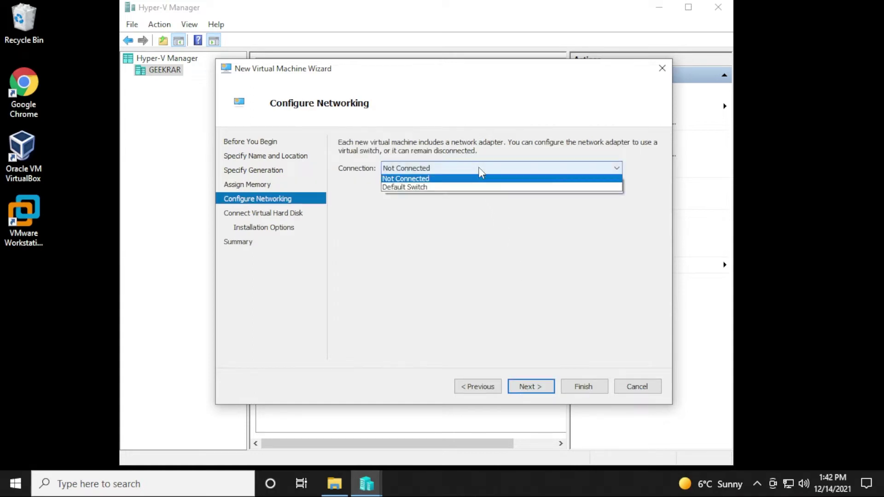
pyautogui.click(435, 189)
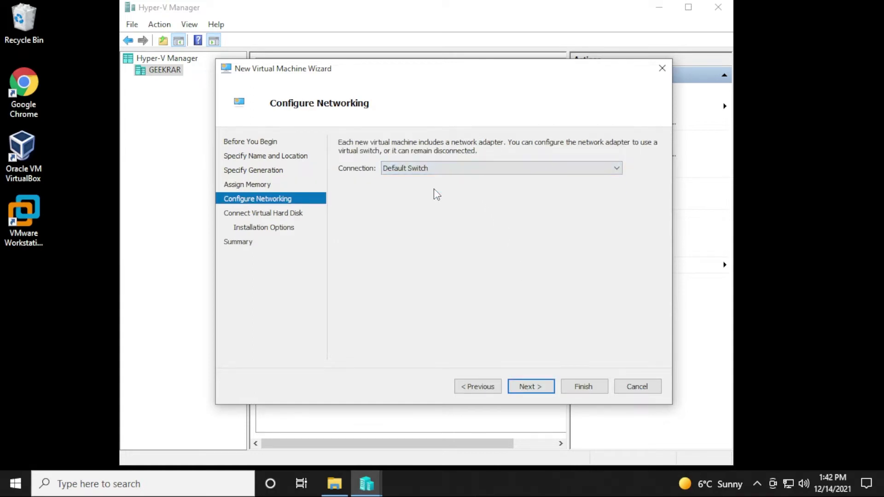
pyautogui.click(529, 386)
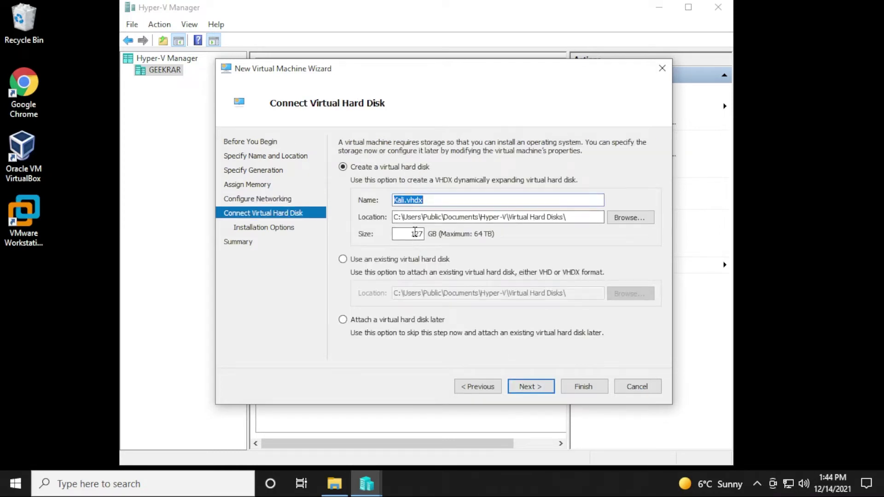
# Keep the virtual hard disk settings and choose to install from bootable media.
pyautogui.doubleClick(413, 233)
pyautogui.write('12')
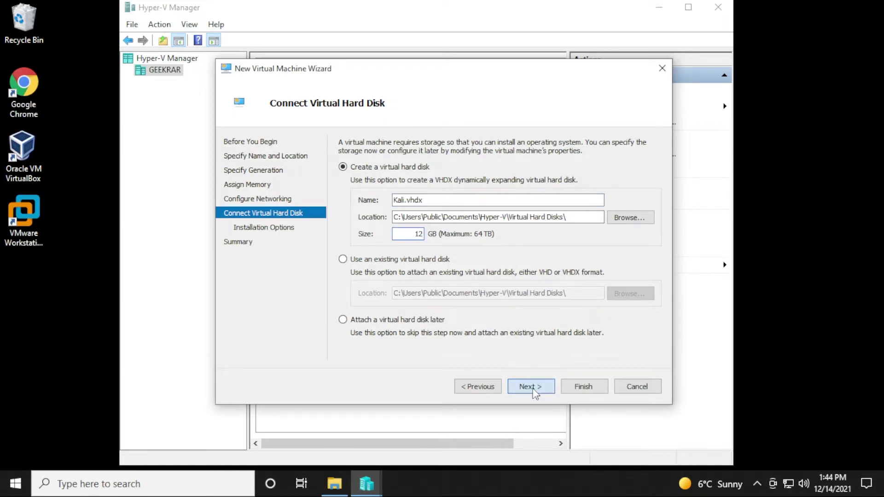
pyautogui.click(532, 392)
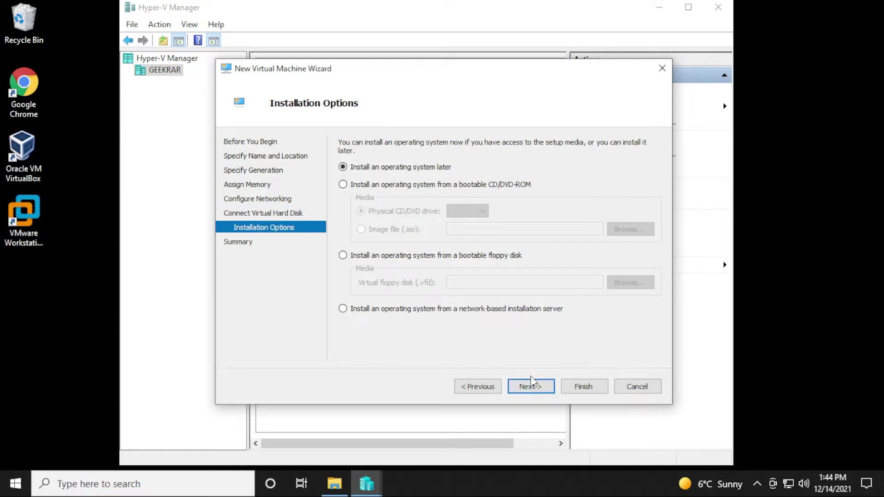
pyautogui.click(418, 185)
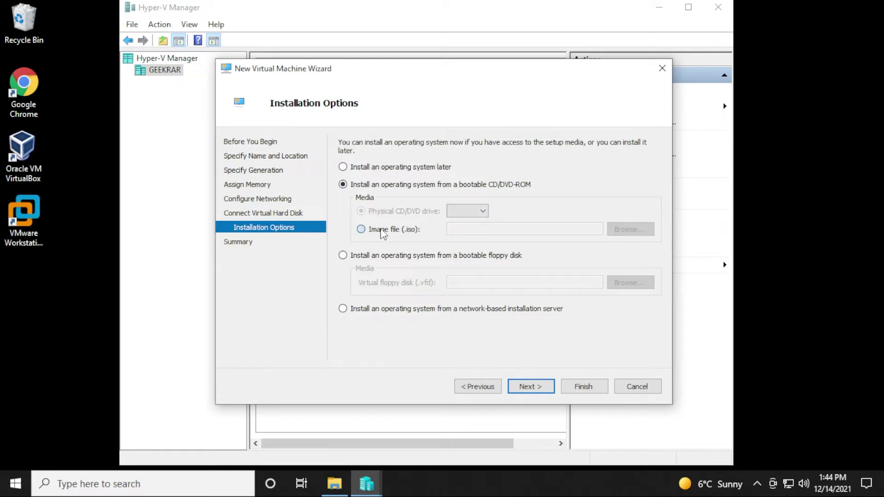
# Attach kali-linux-2021.4-installer-amd64.iso from Downloads and finish creating the VM.
pyautogui.click(384, 231)
pyautogui.click(628, 229)
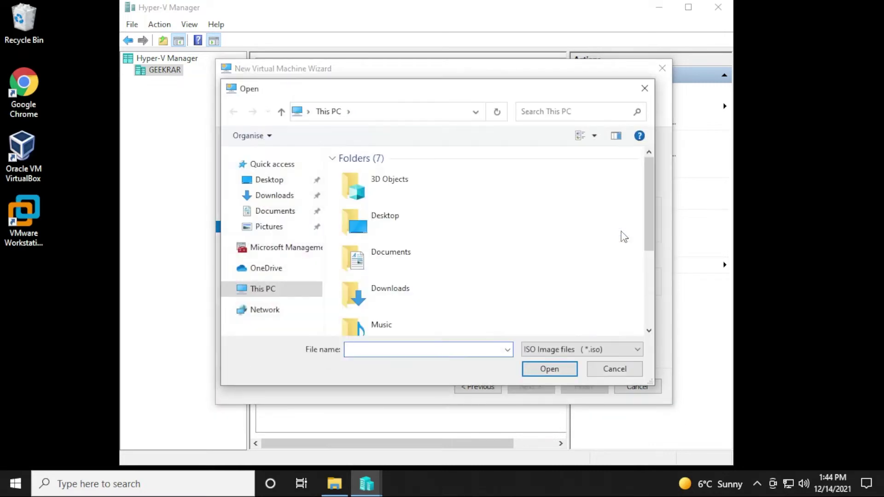
pyautogui.click(283, 200)
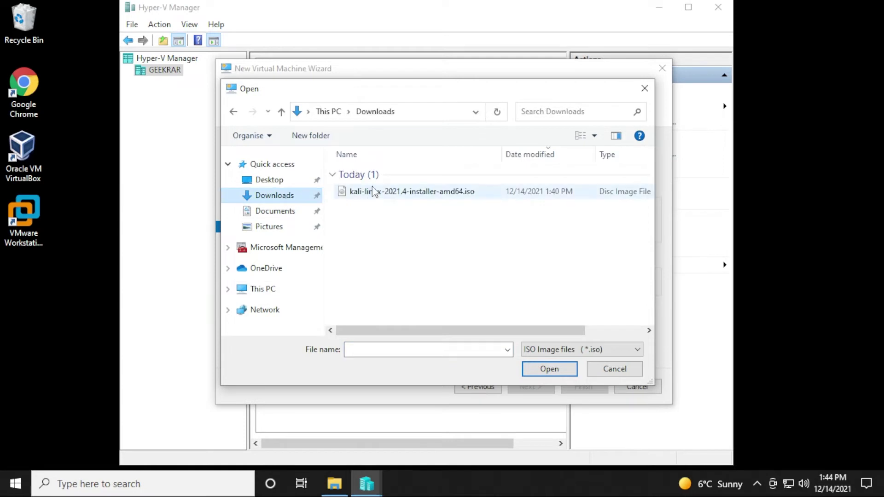
pyautogui.click(397, 196)
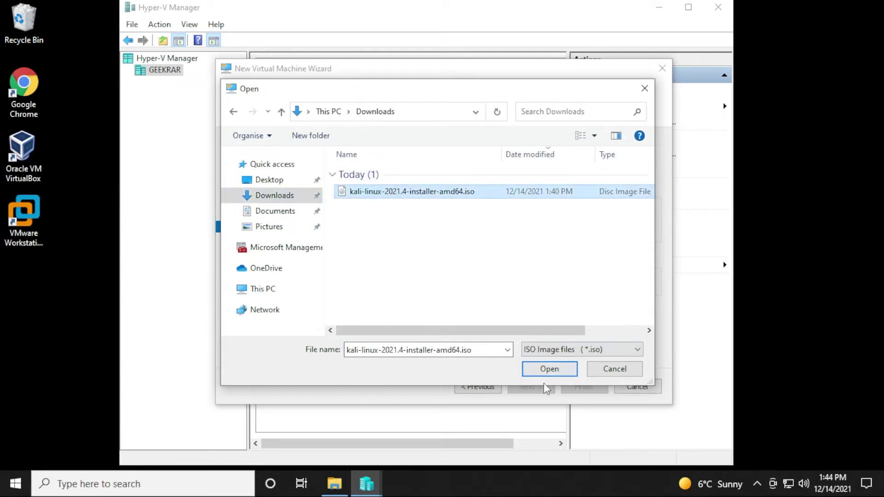
pyautogui.click(546, 370)
pyautogui.click(531, 386)
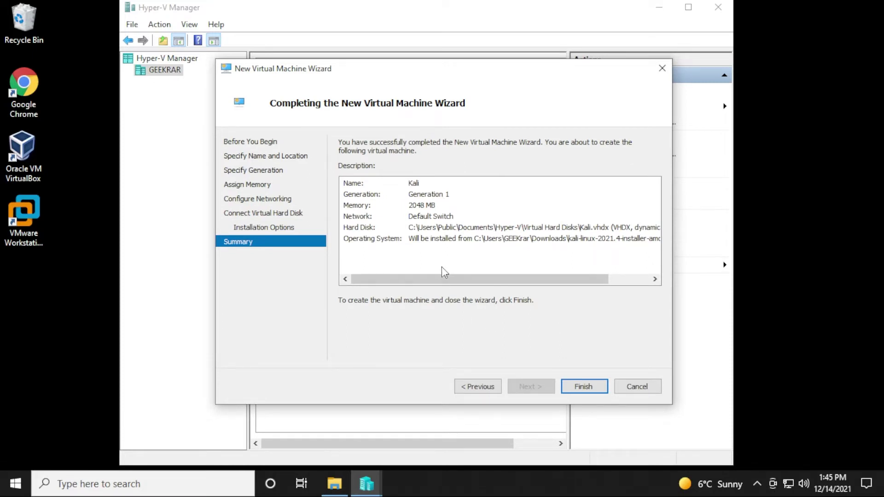
pyautogui.click(587, 388)
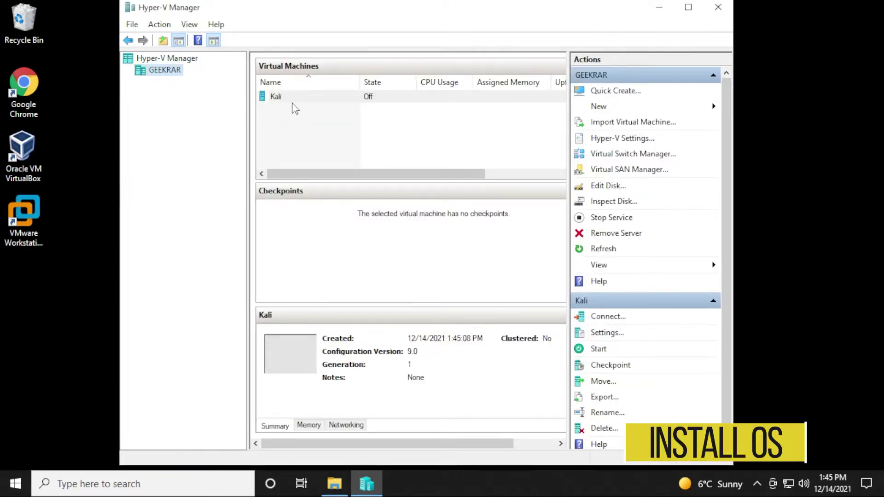
# Open a connection window to the Kali VM and power it on.
pyautogui.rightClick(291, 102)
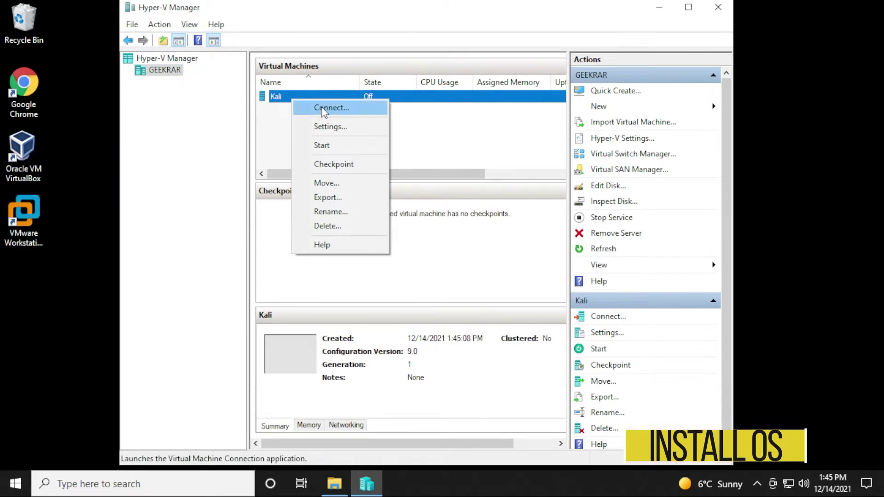
pyautogui.click(323, 109)
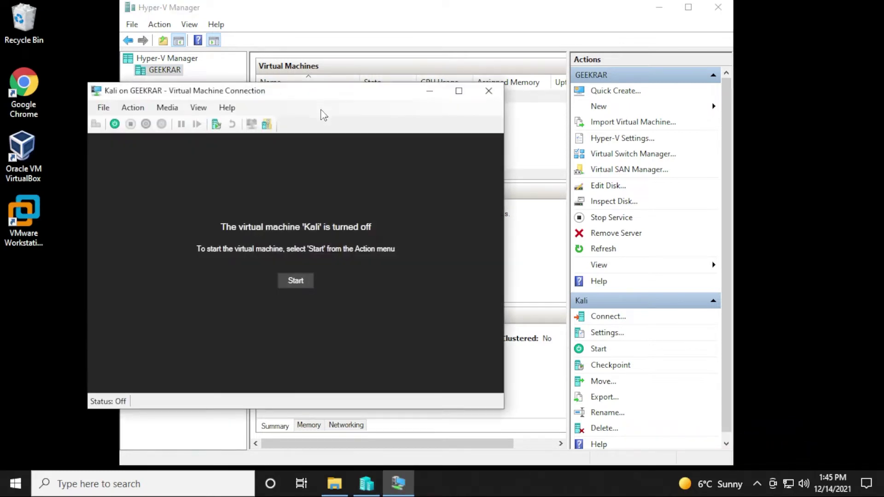
pyautogui.click(293, 282)
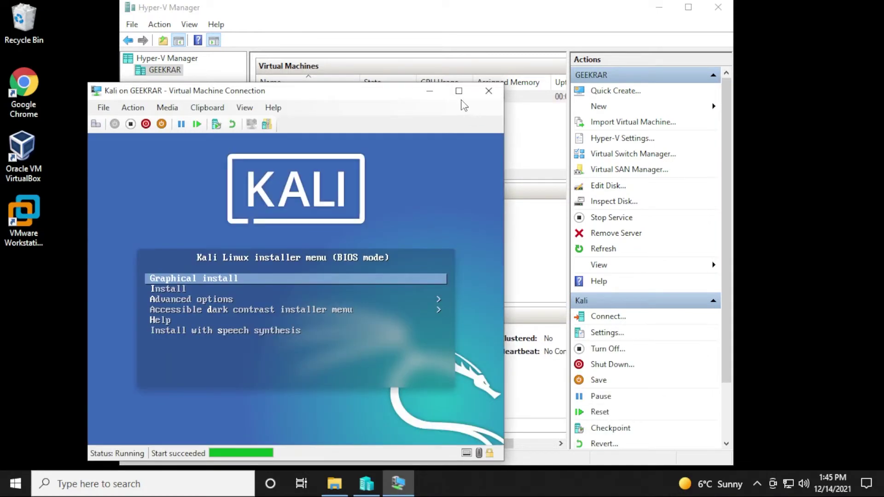
# Show the VM full screen, then accept English and the American English keyboard.
pyautogui.click(459, 91)
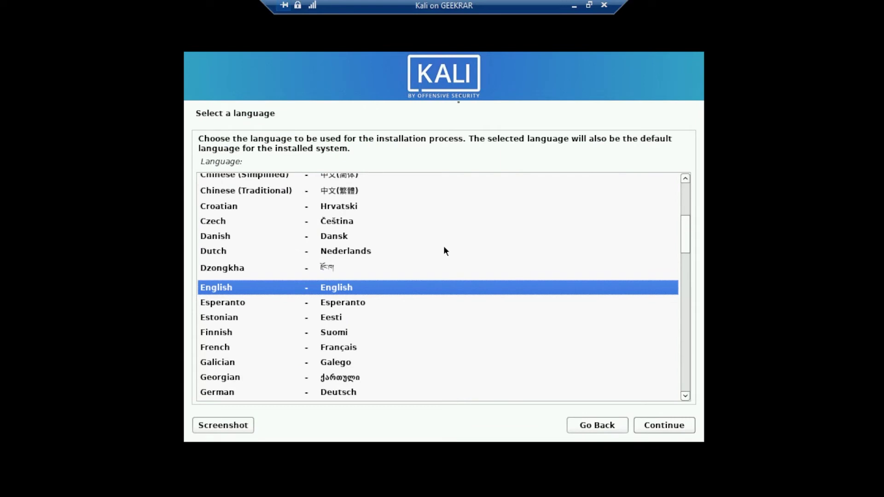
pyautogui.click(655, 423)
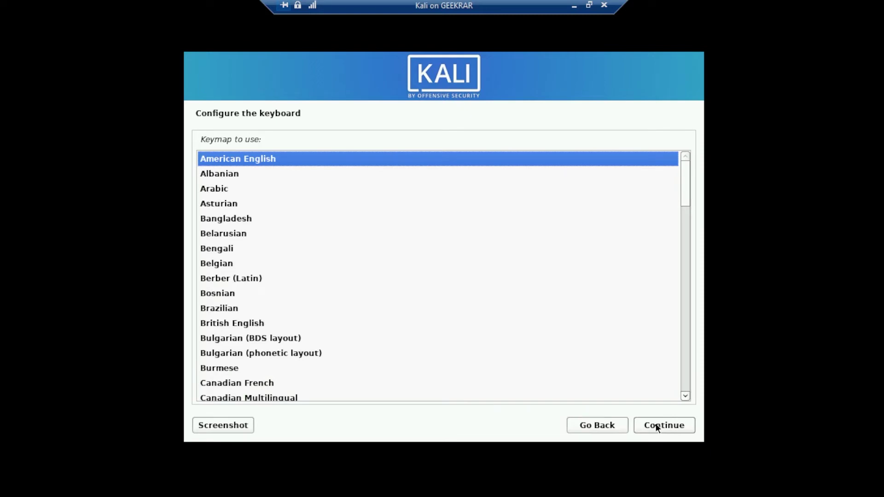
pyautogui.click(654, 423)
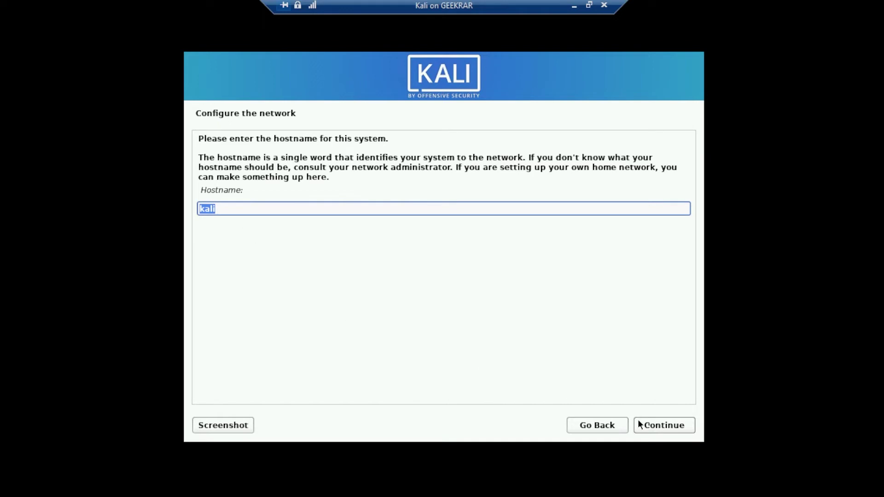
# Accept hostname and username kali with no domain, and confirm the user password.
pyautogui.click(658, 428)
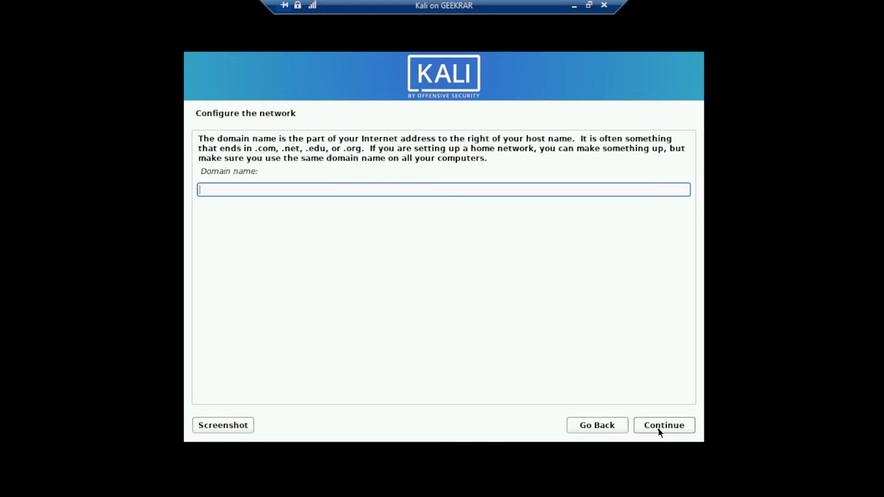
pyautogui.click(658, 428)
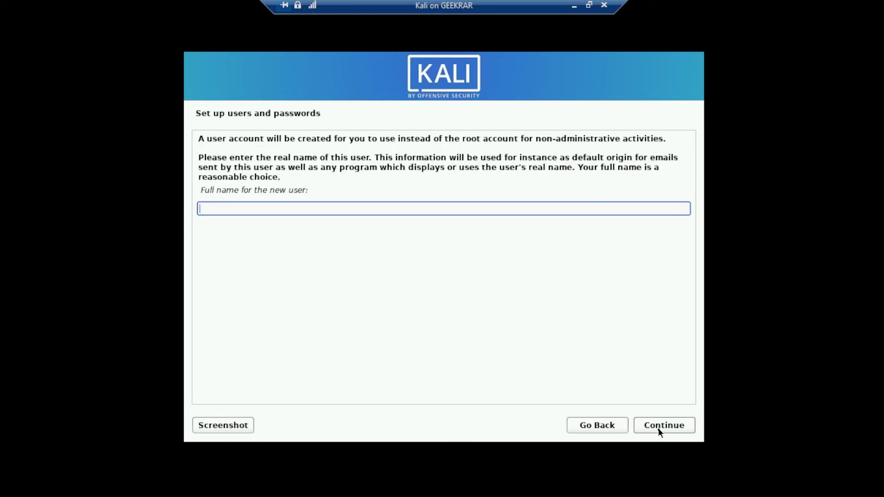
pyautogui.click(658, 427)
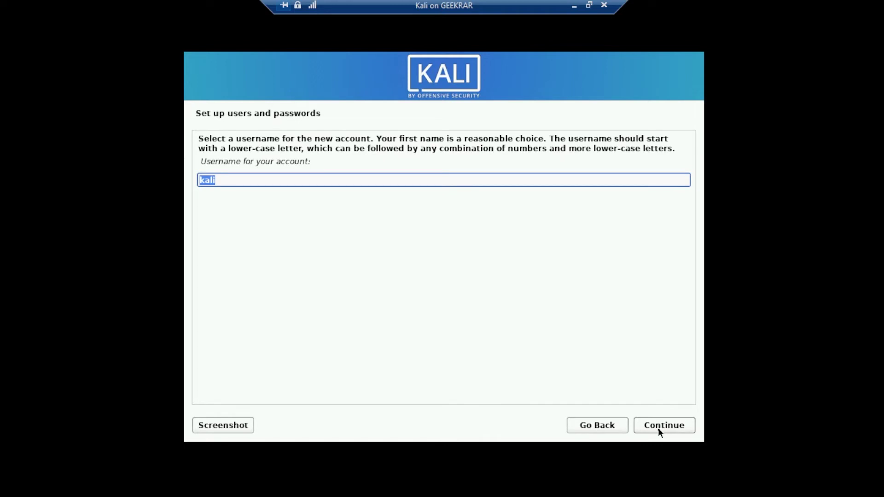
pyautogui.click(658, 428)
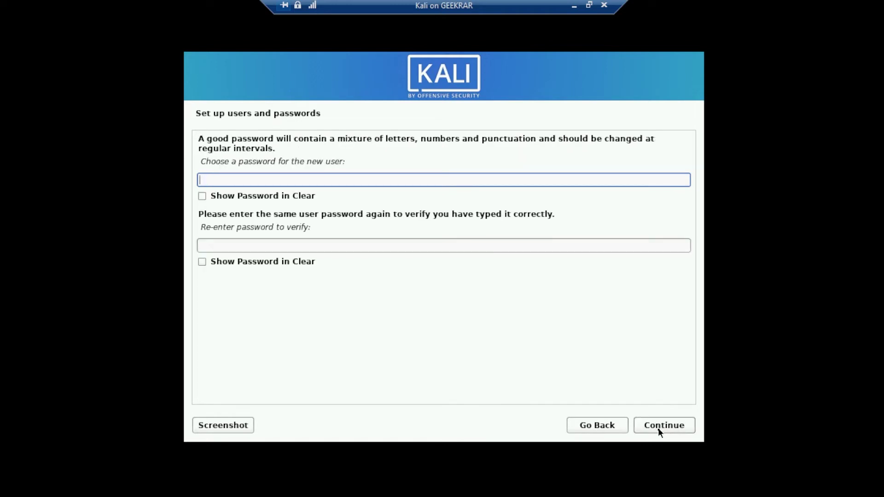
pyautogui.press('Tab')
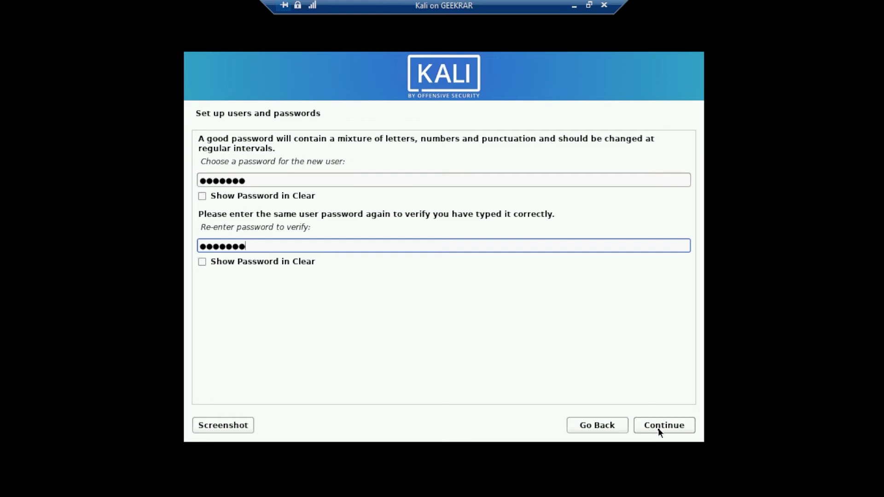
pyautogui.click(658, 428)
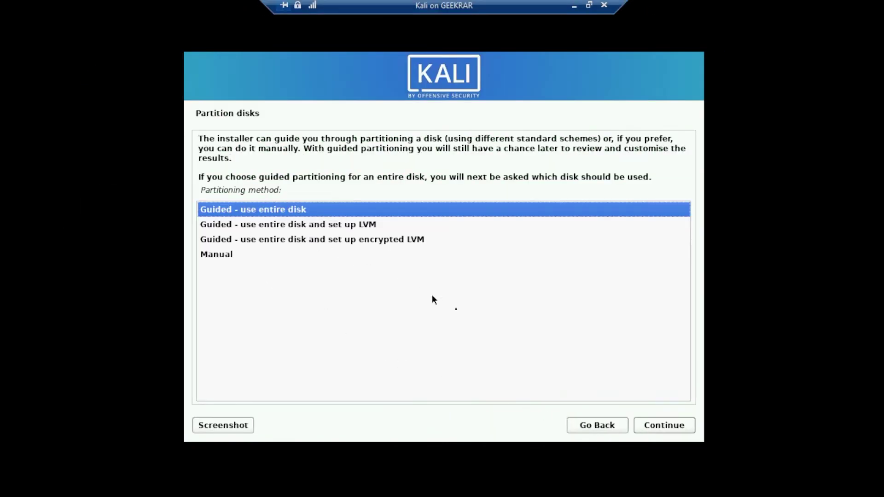
# Partition the entire 12.9 GB disk with all files in one partition and write changes.
pyautogui.click(650, 427)
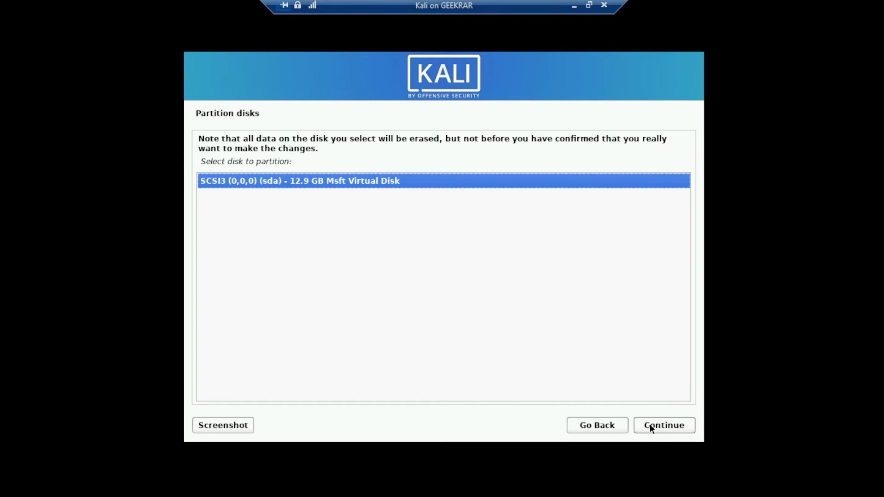
pyautogui.click(649, 424)
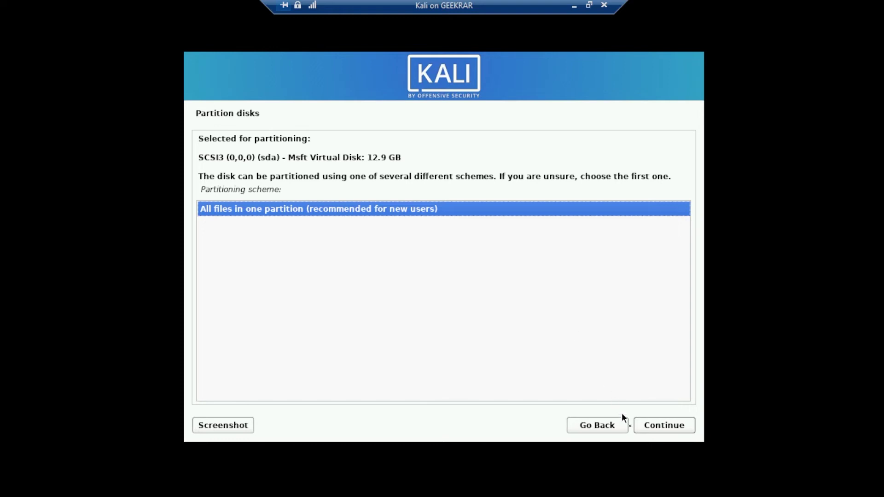
pyautogui.click(642, 426)
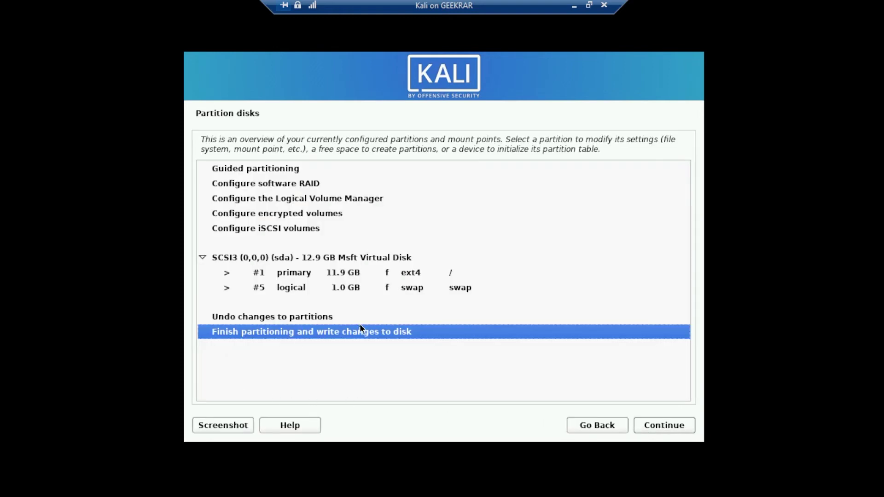
pyautogui.click(665, 425)
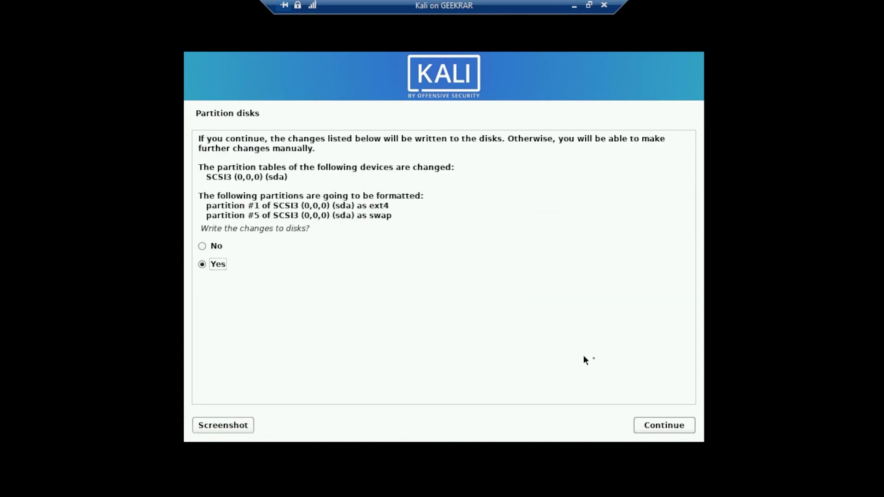
pyautogui.click(648, 424)
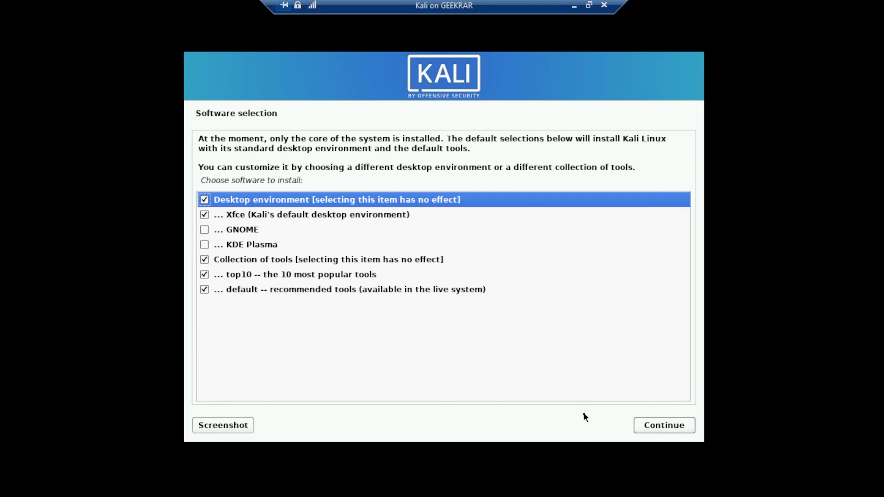
# Install the default Xfce desktop and tools, with GRUB on /dev/sda.
pyautogui.click(670, 426)
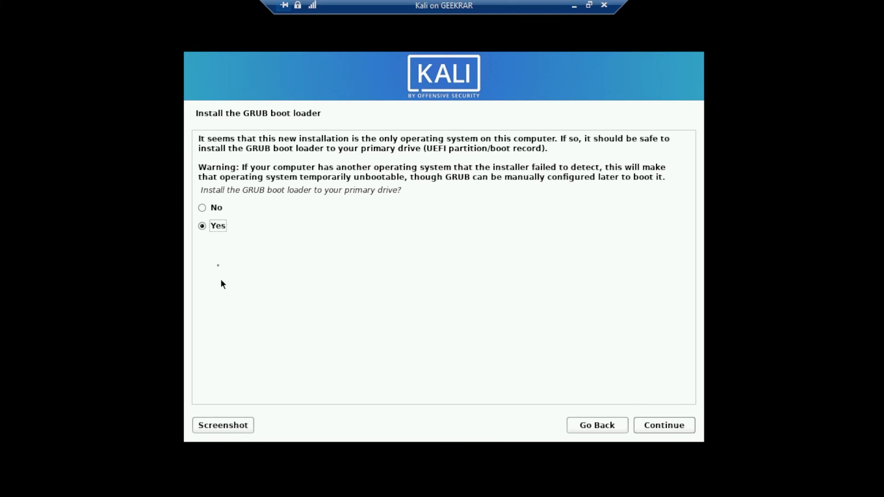
pyautogui.click(658, 427)
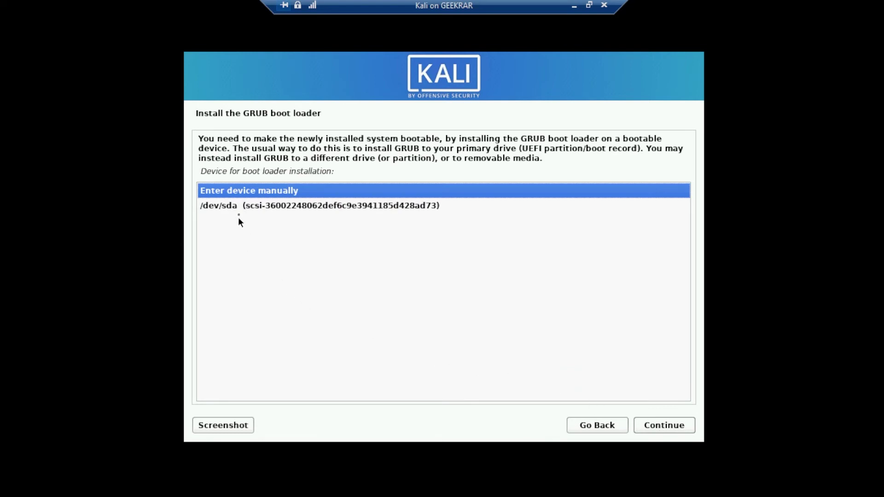
pyautogui.click(238, 207)
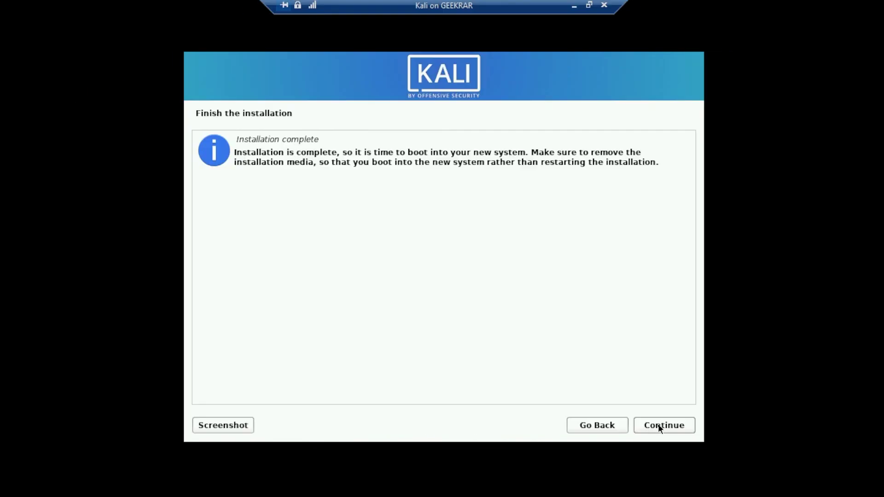
# Reboot into Kali, log in as kali, then open and close the Applications menu.
pyautogui.click(657, 425)
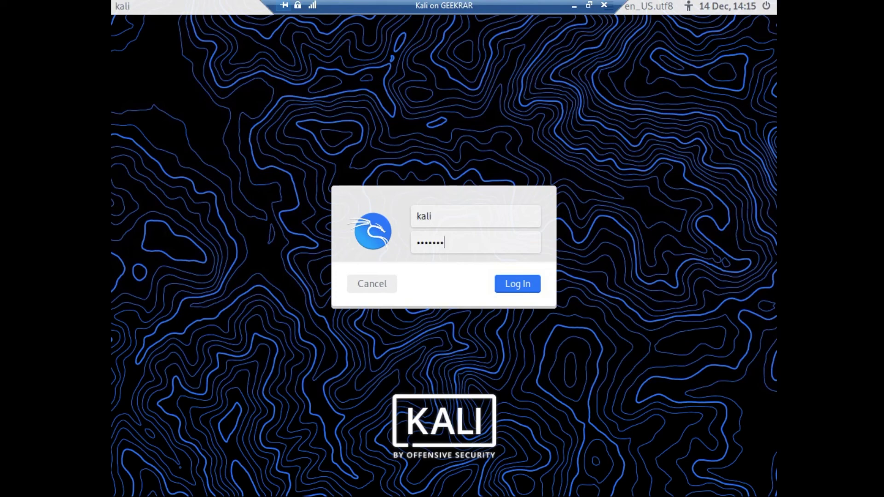
pyautogui.press('Return')
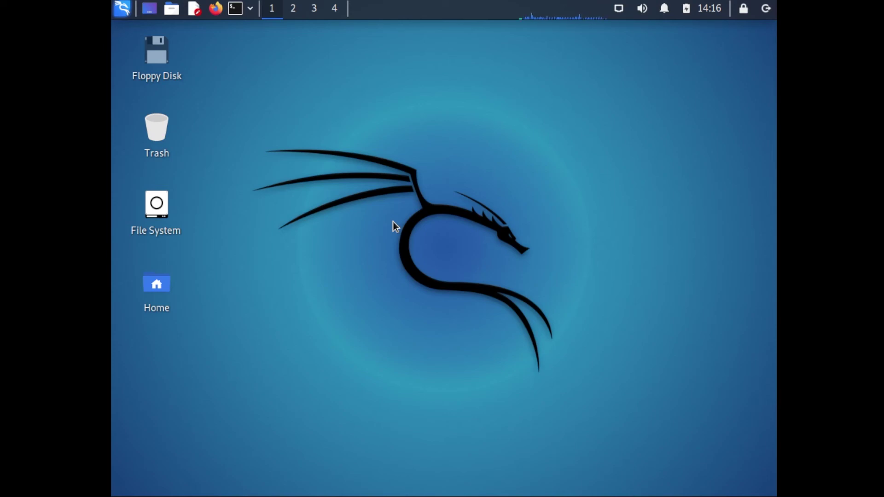
pyautogui.click(122, 9)
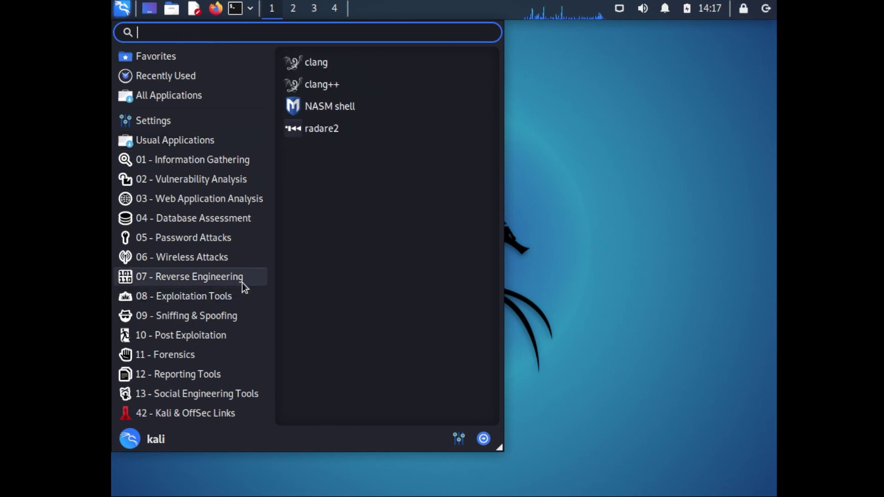
pyautogui.click(609, 224)
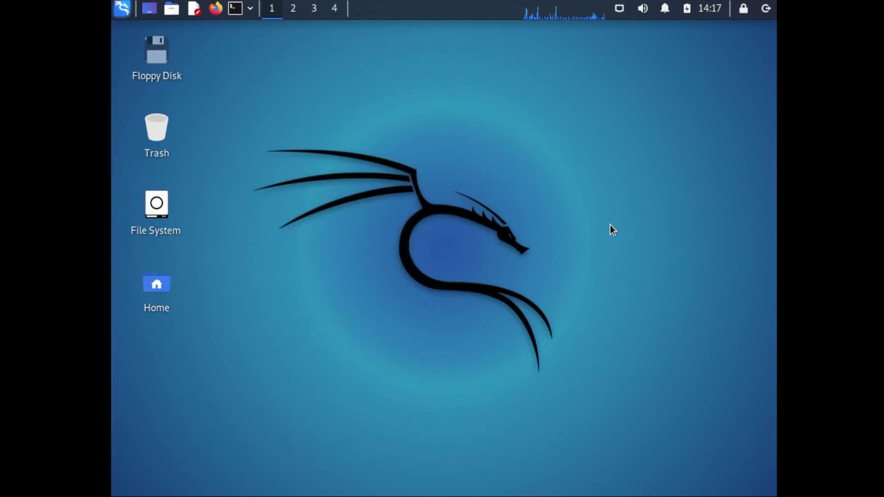